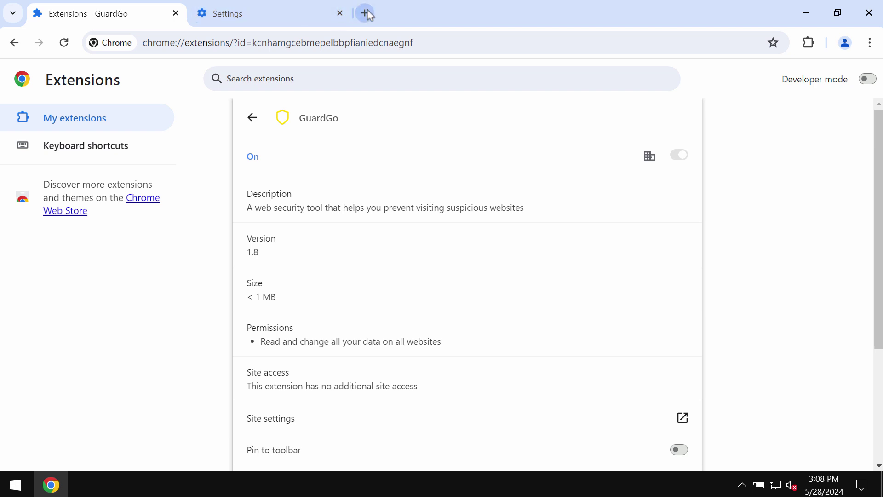
# Review GuardGo's site permission details, briefly checking All sites before going back
pyautogui.click(257, 13)
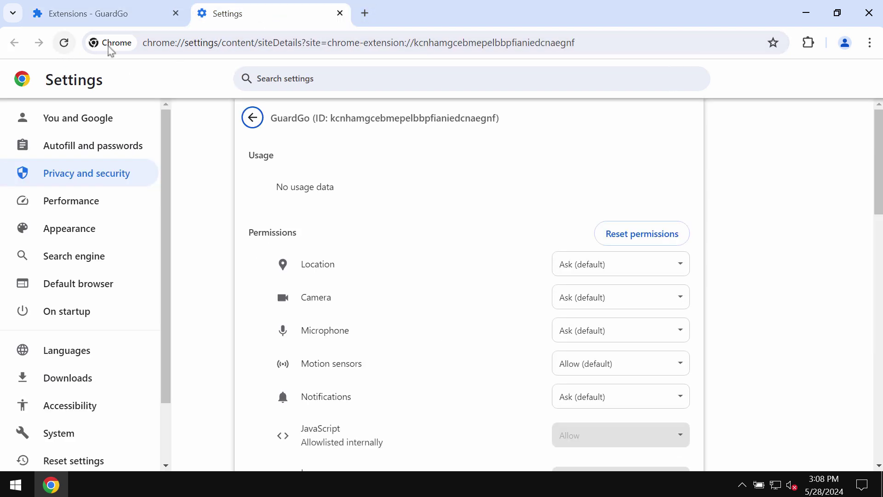
pyautogui.click(252, 117)
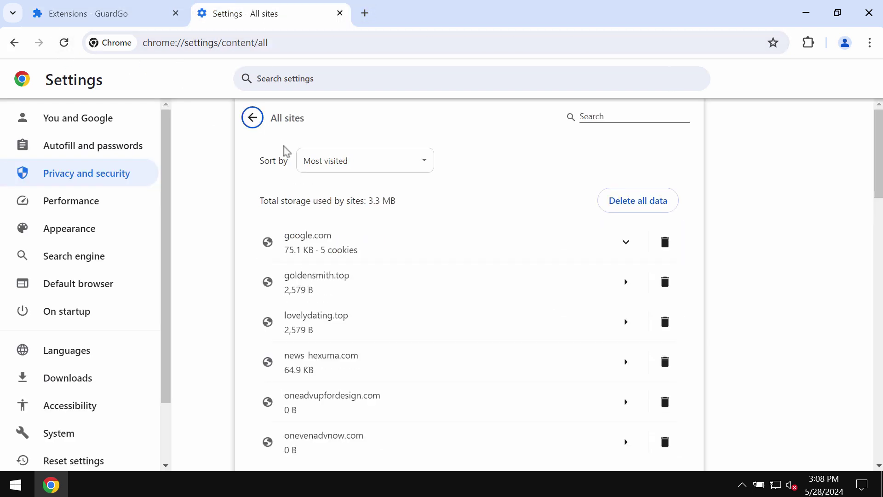
pyautogui.click(15, 42)
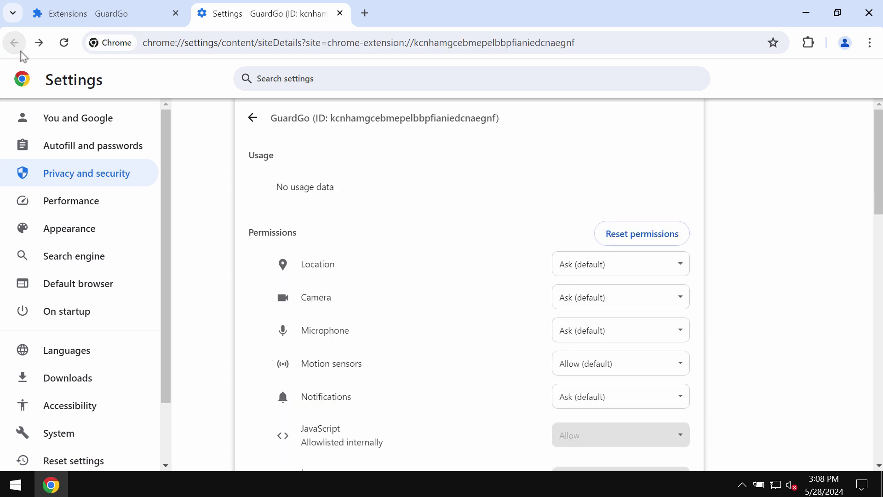
# On the Extensions page, remove the unlisted 'Apps' extension and confirm the removal
pyautogui.click(869, 42)
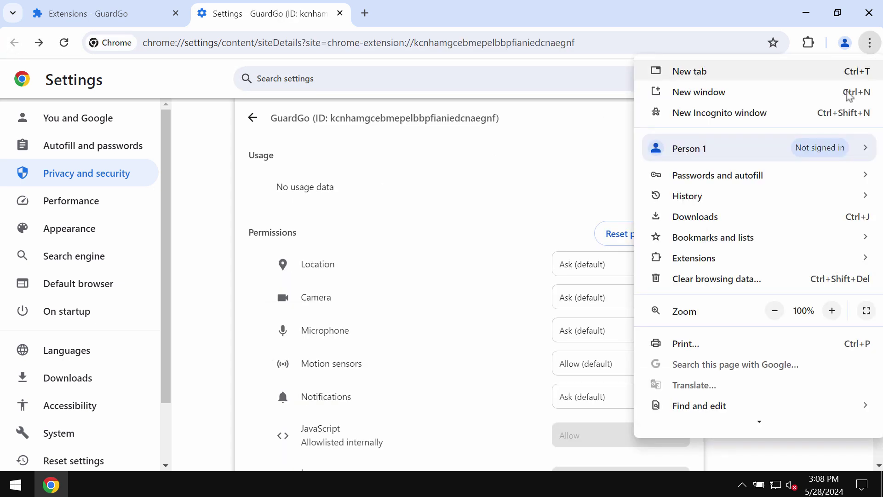
pyautogui.moveTo(694, 258)
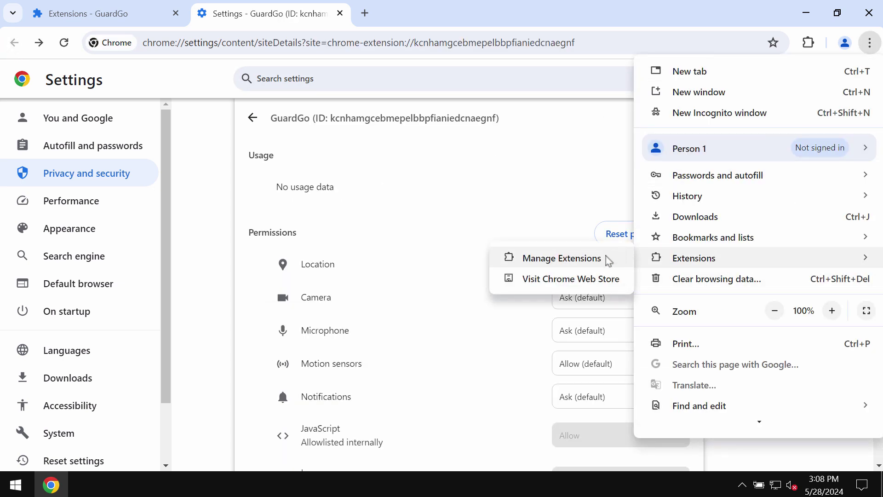
pyautogui.click(604, 257)
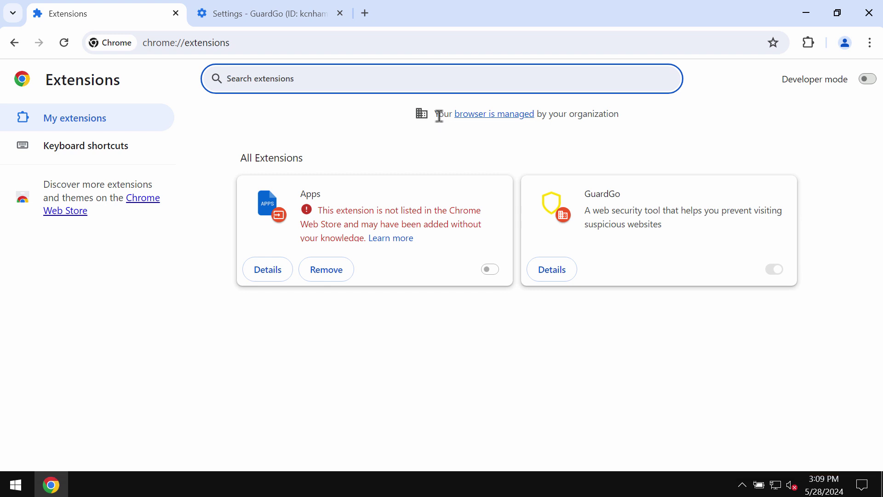
pyautogui.moveTo(438, 115); pyautogui.dragTo(634, 122)
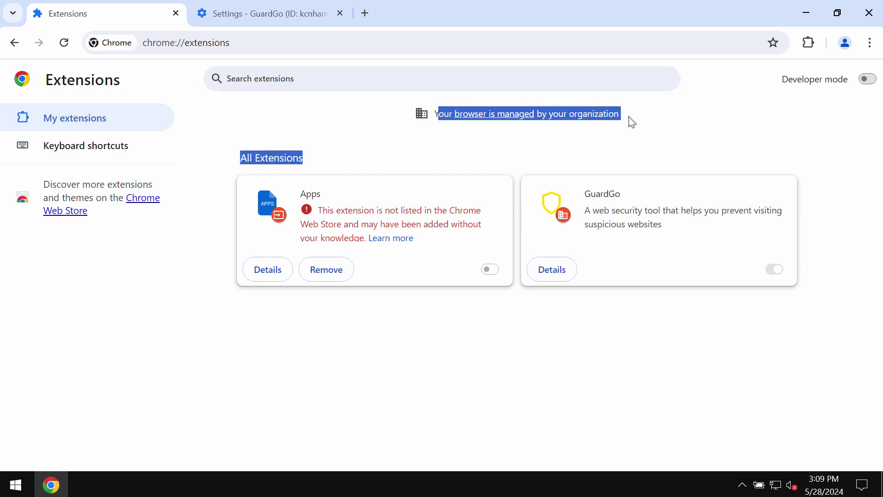
pyautogui.click(641, 119)
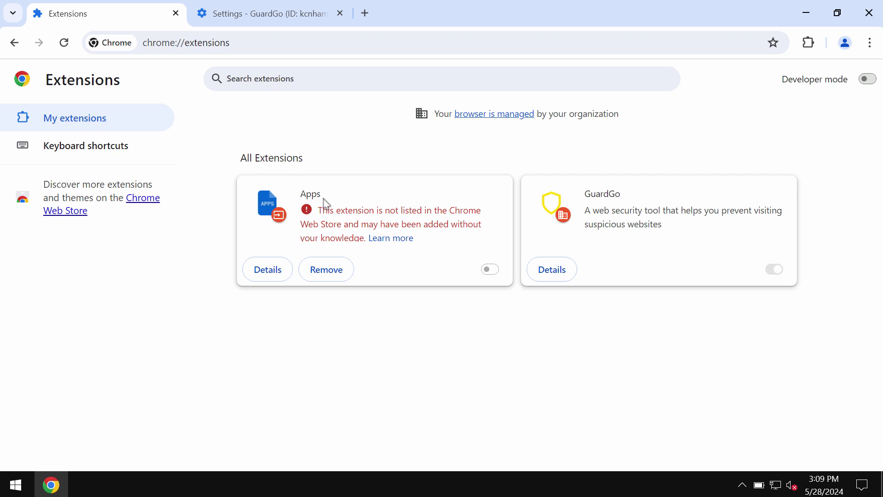
pyautogui.click(326, 270)
pyautogui.click(718, 120)
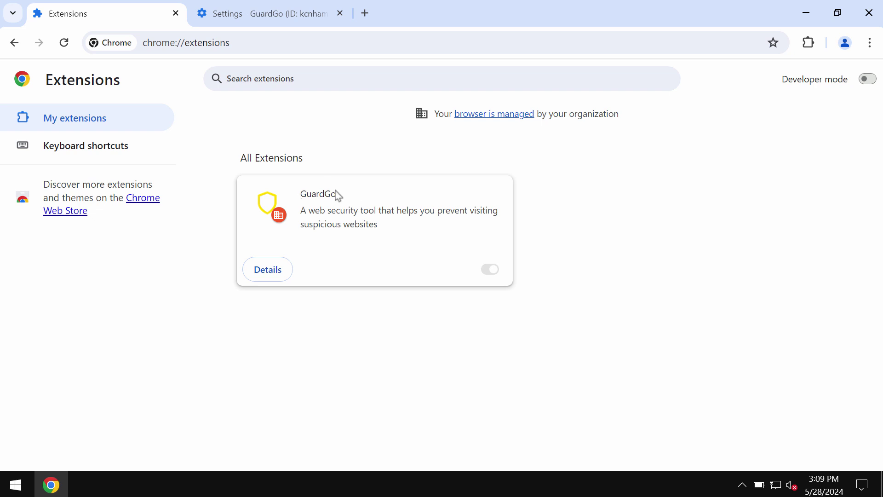
# Search 'iphone' in a new tab, then select the Extensions tab's address bar
pyautogui.click(365, 14)
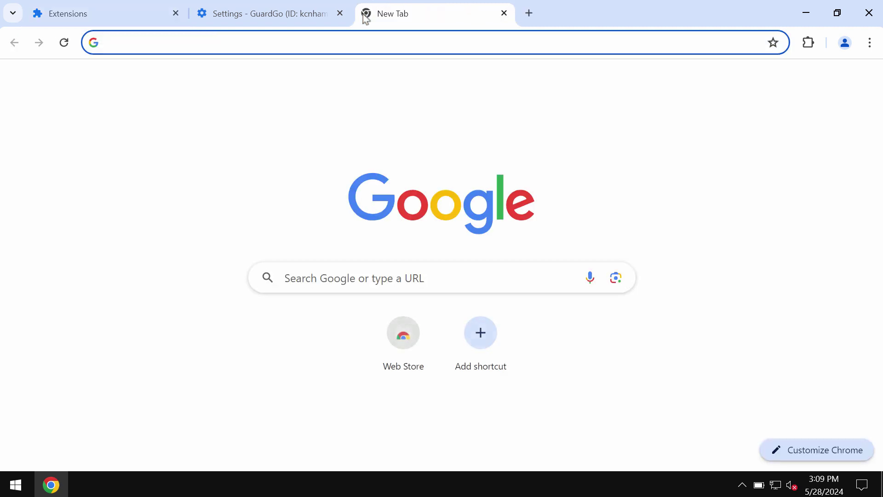
pyautogui.write('iphone')
pyautogui.press('Return')
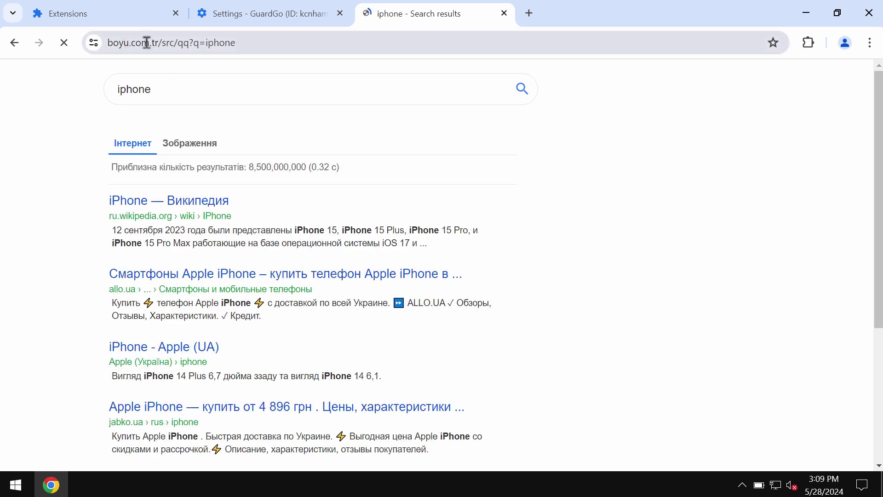
pyautogui.click(117, 17)
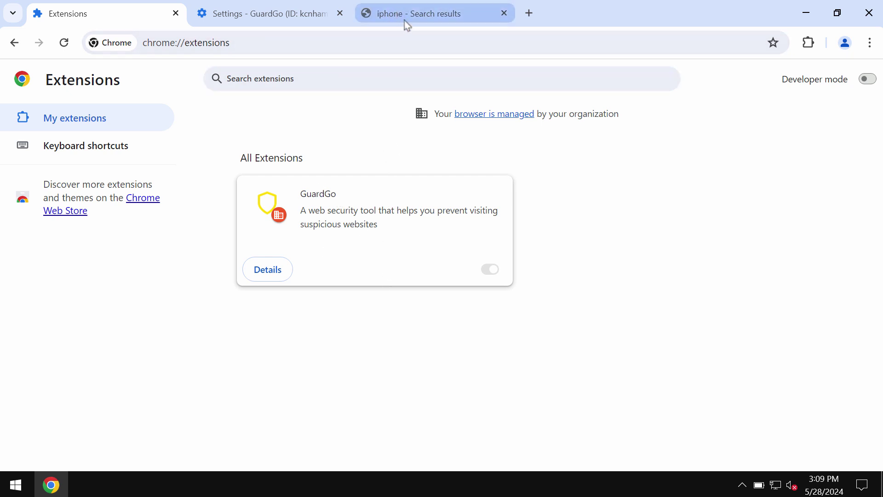
pyautogui.click(504, 43)
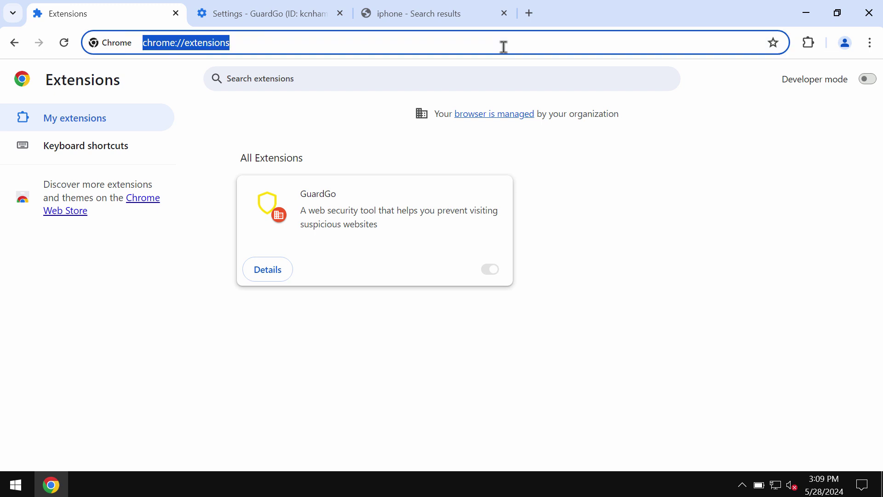
pyautogui.write('combocleaner')
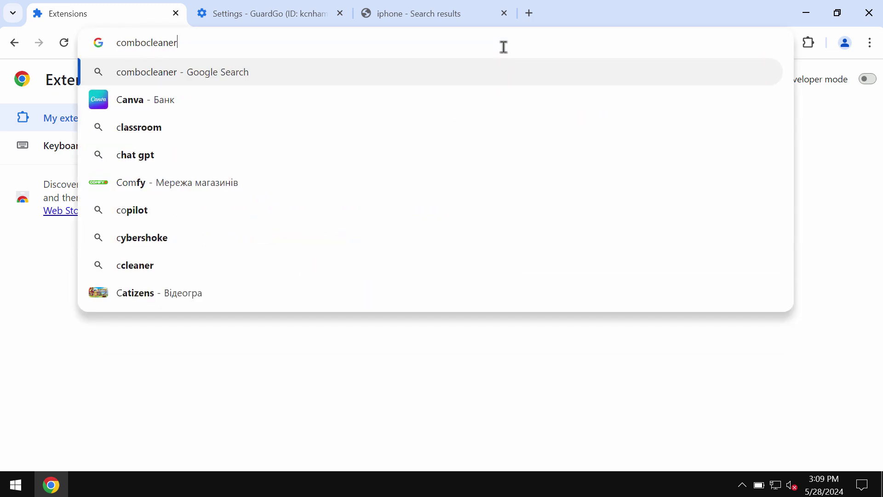
pyautogui.write('.com')
# Load combocleaner.com, minimise Chrome, and launch Combo Cleaner from its desktop icon
pyautogui.press('Return')
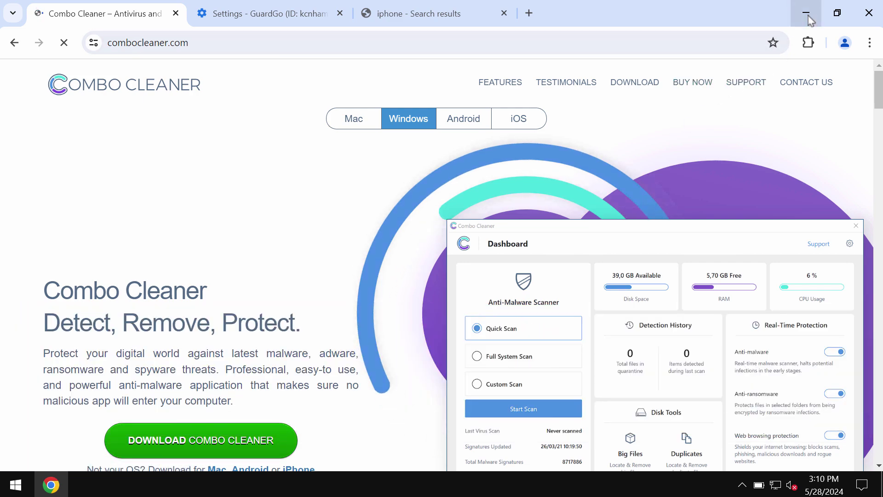
pyautogui.click(807, 13)
pyautogui.doubleClick(36, 260)
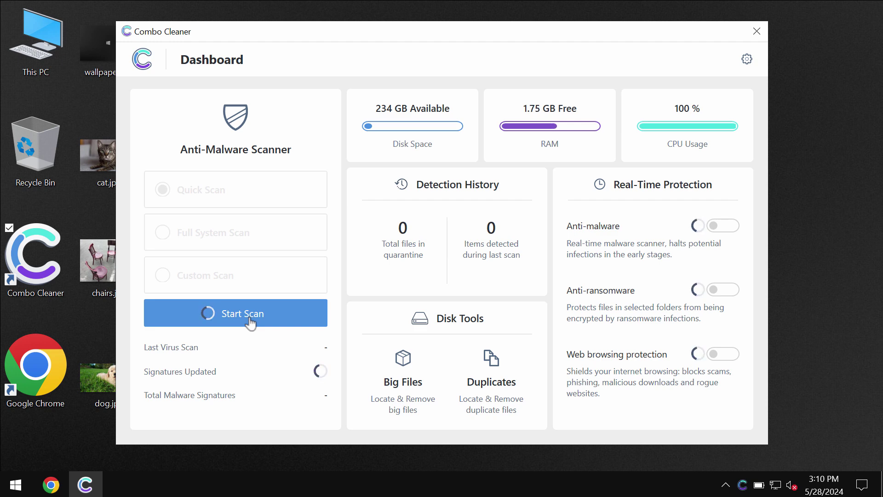
# Run a Quick Scan from the Combo Cleaner dashboard
pyautogui.click(250, 320)
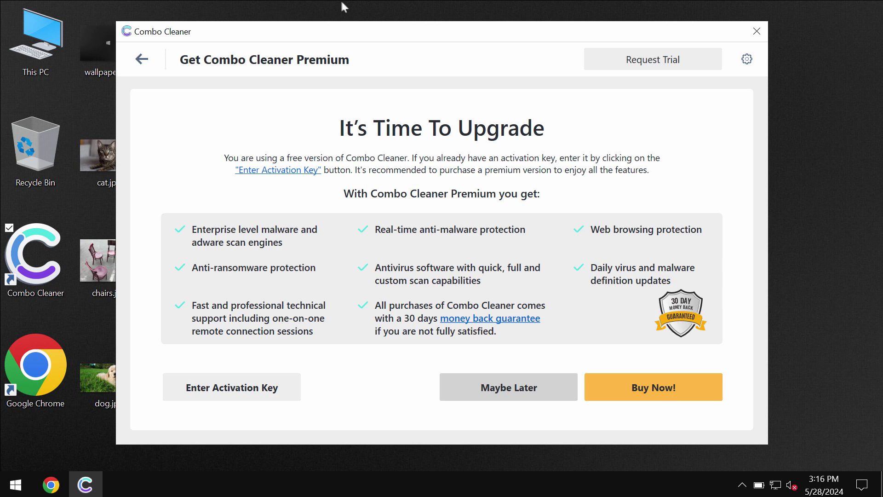
# Close the Premium upgrade page and view the Anti-Ransomware settings tab
pyautogui.click(143, 61)
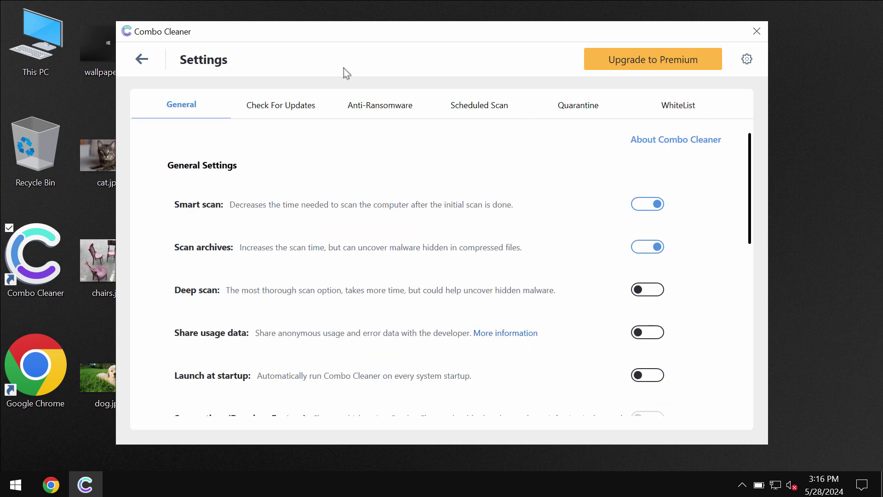
pyautogui.click(375, 111)
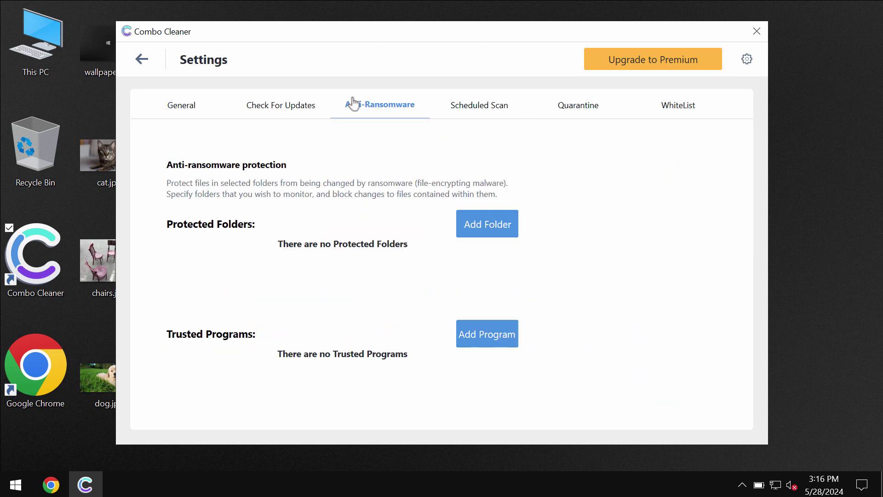
# Go back to the dashboard and follow the Quick Scan to its 9 spam results
pyautogui.click(143, 59)
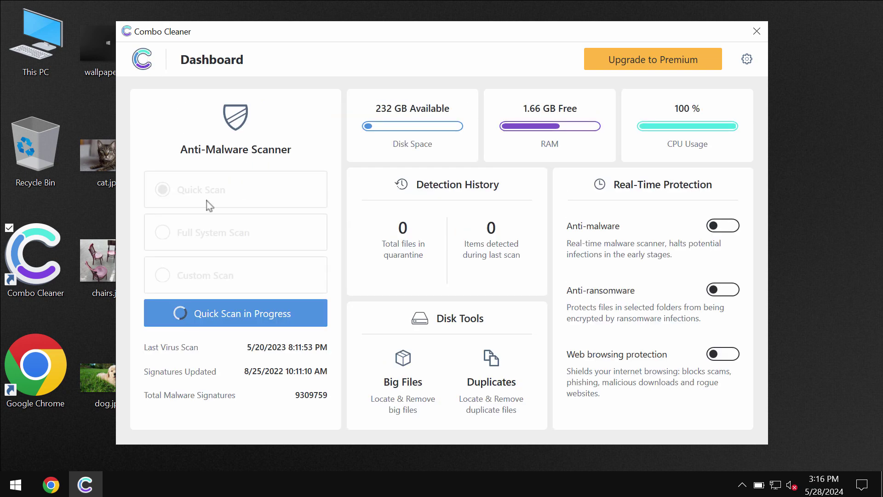
pyautogui.click(224, 311)
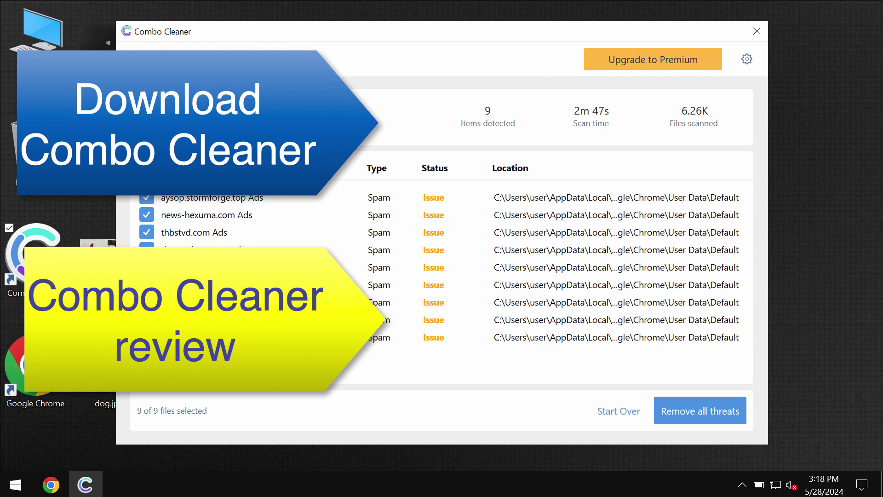
# Open the Upgrade to Premium offer from the scan results window
pyautogui.click(629, 61)
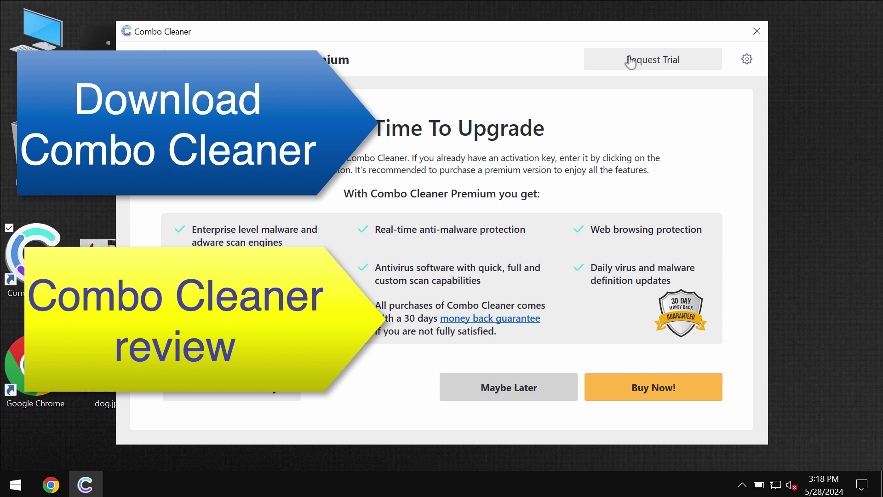